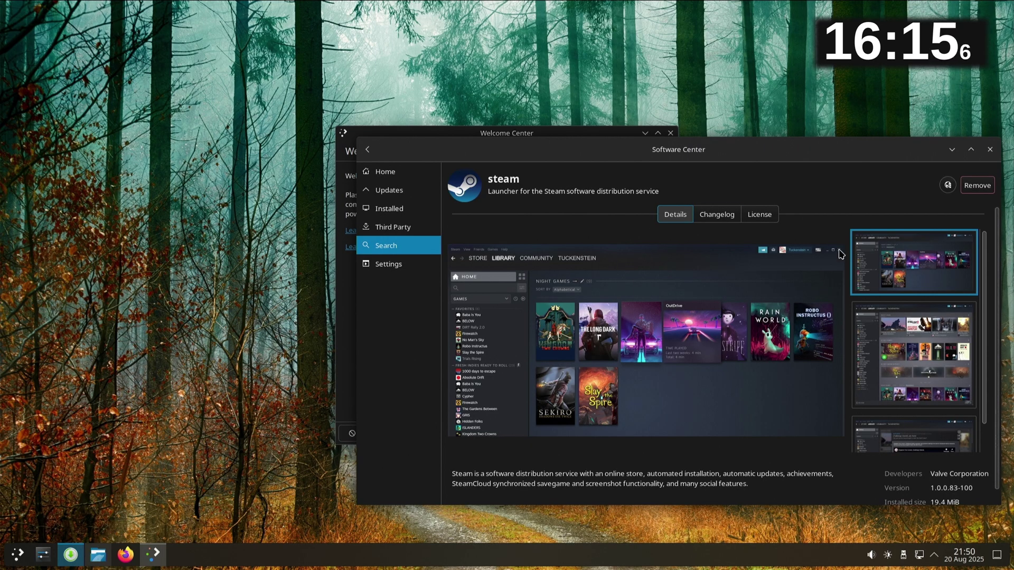
pyautogui.moveTo(907, 163); pyautogui.dragTo(784, 274)
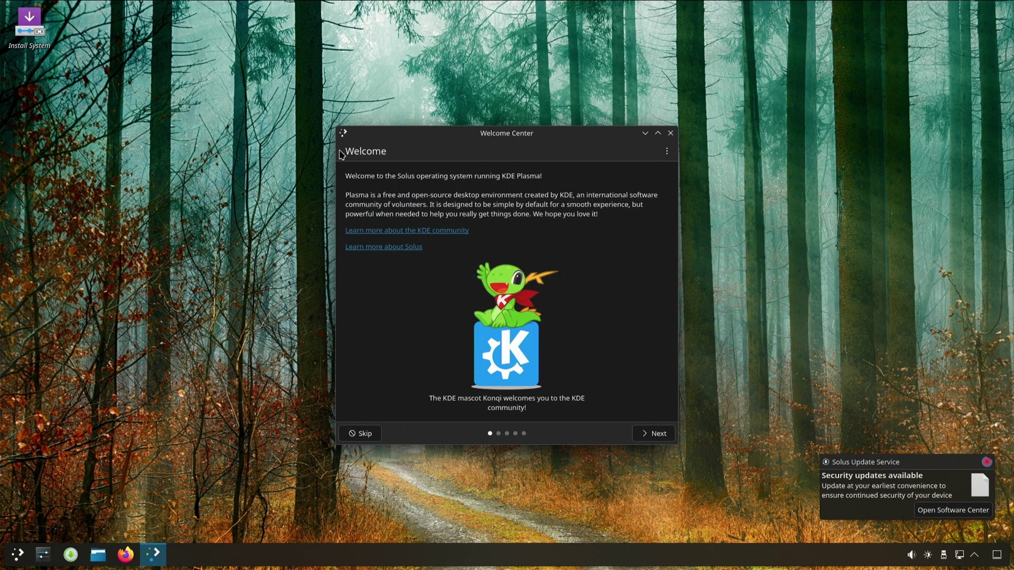
# Step: Launch the Solus system installer from the desktop and set the installation language to British English (United Kingdom)
pyautogui.doubleClick(27, 20)
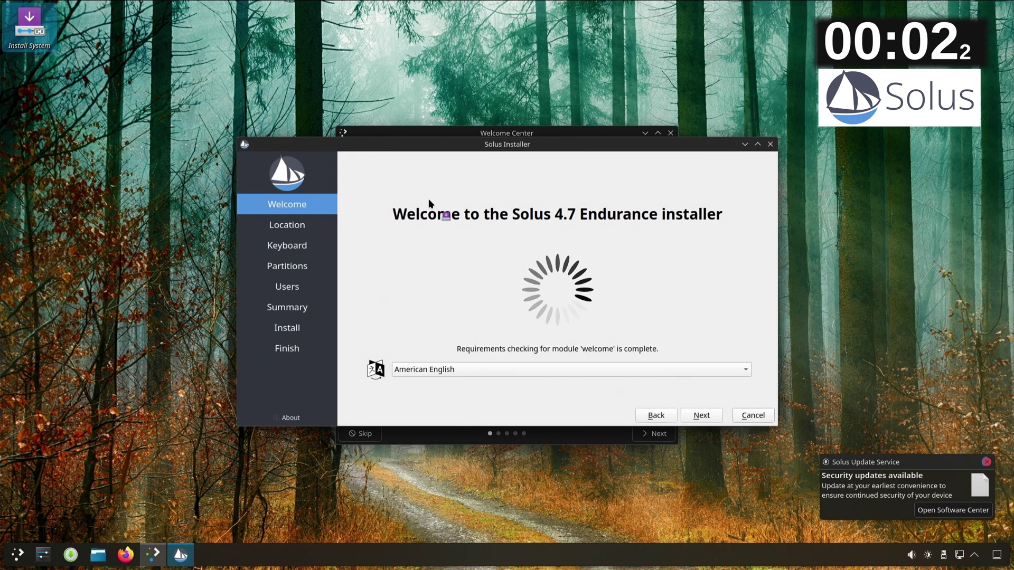
pyautogui.click(423, 370)
pyautogui.press('Escape')
pyautogui.click(437, 370)
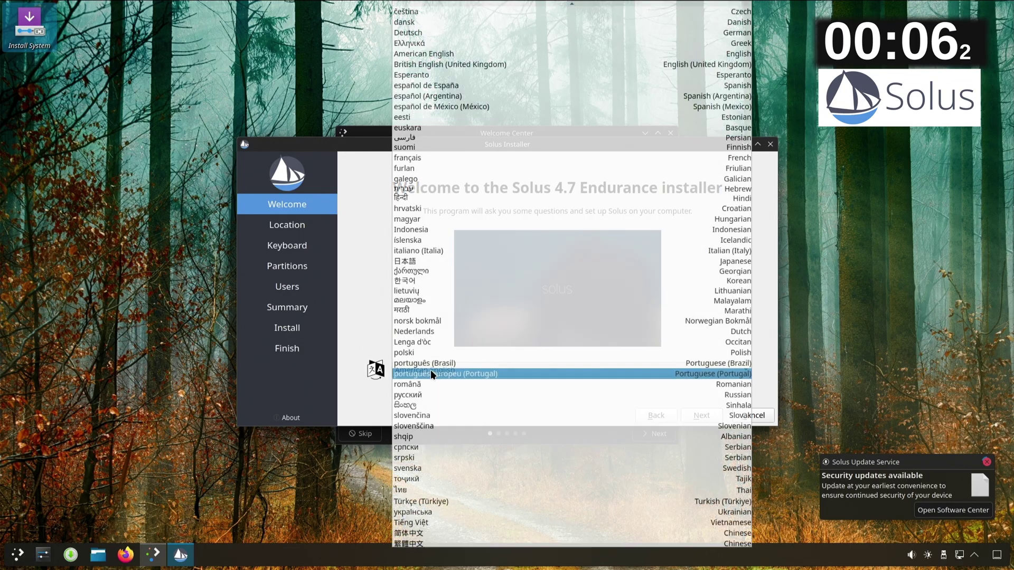
pyautogui.click(459, 64)
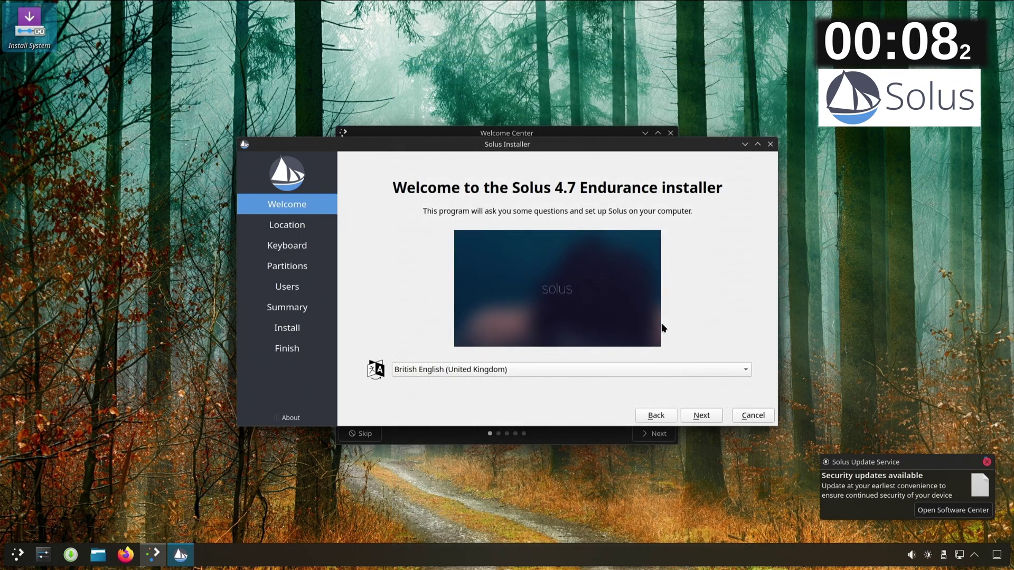
# Step: Accept the installer's suggested location and the default English (UK) keyboard layout, continuing to the partitioning stage
pyautogui.click(703, 416)
pyautogui.click(702, 416)
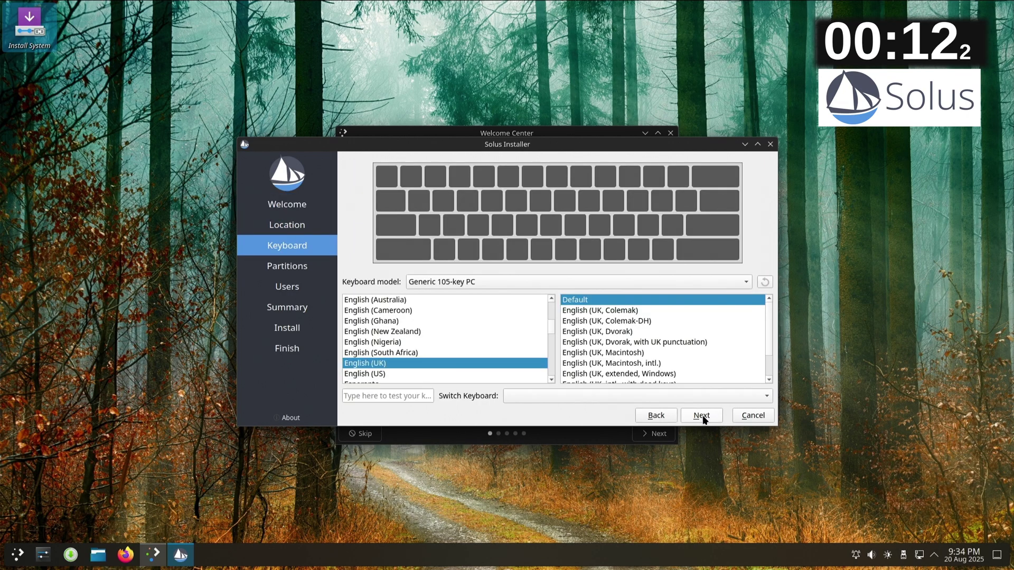
pyautogui.click(702, 416)
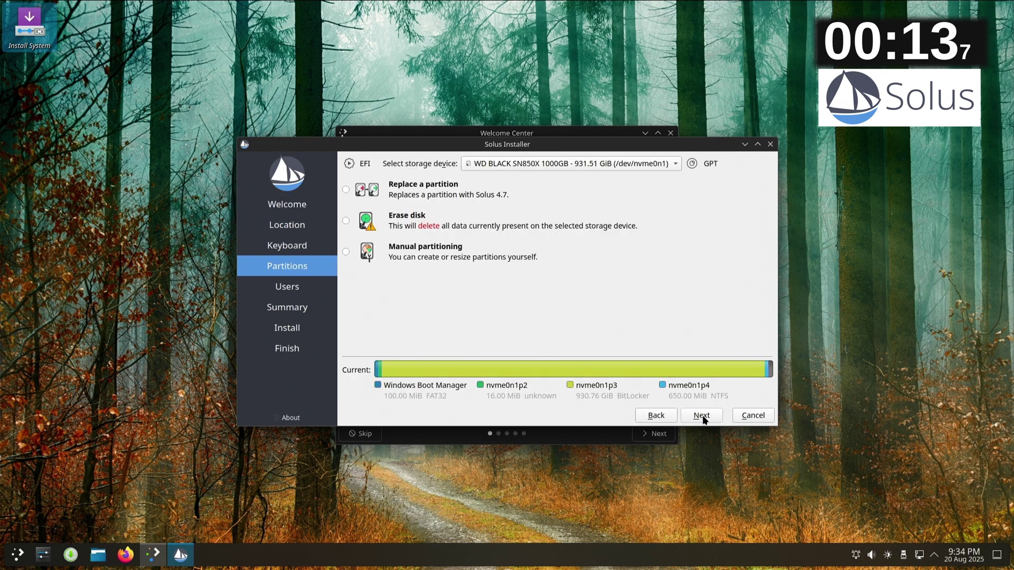
# Step: Choose the CT250MX500SSD1 drive (/dev/sda) as the installation target with the Erase disk option and continue to the user setup
pyautogui.click(548, 165)
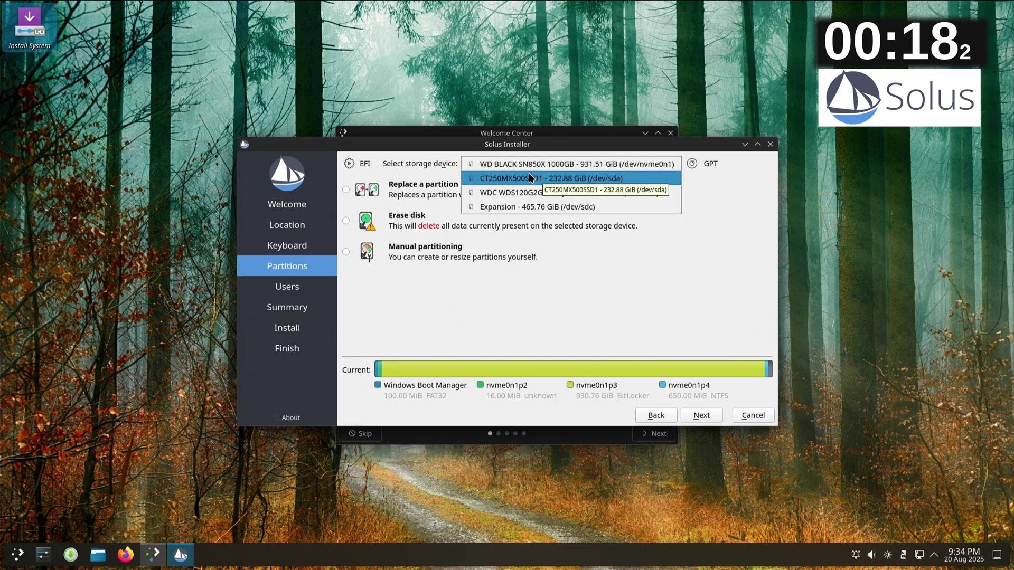
pyautogui.click(536, 181)
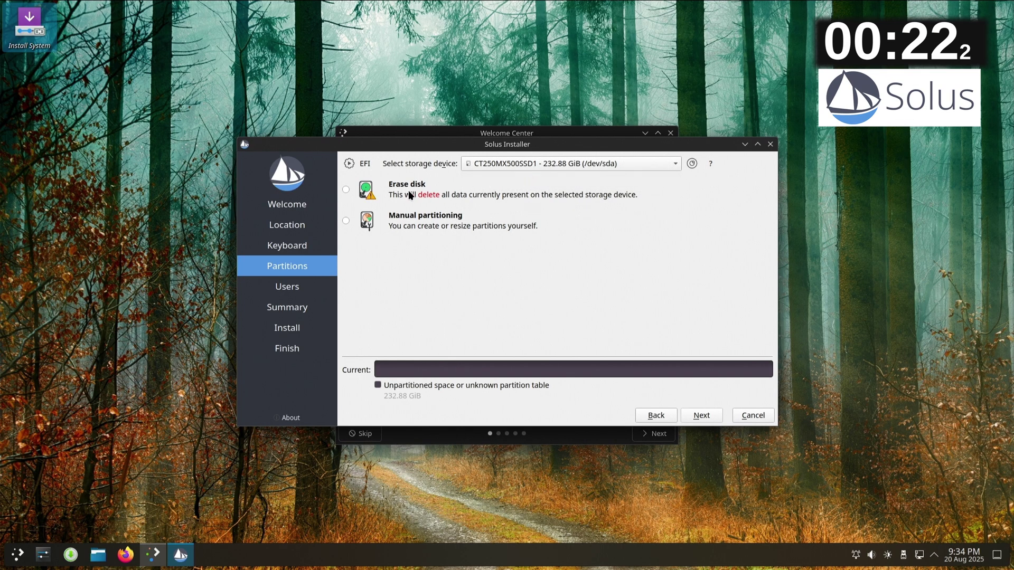
pyautogui.click(345, 189)
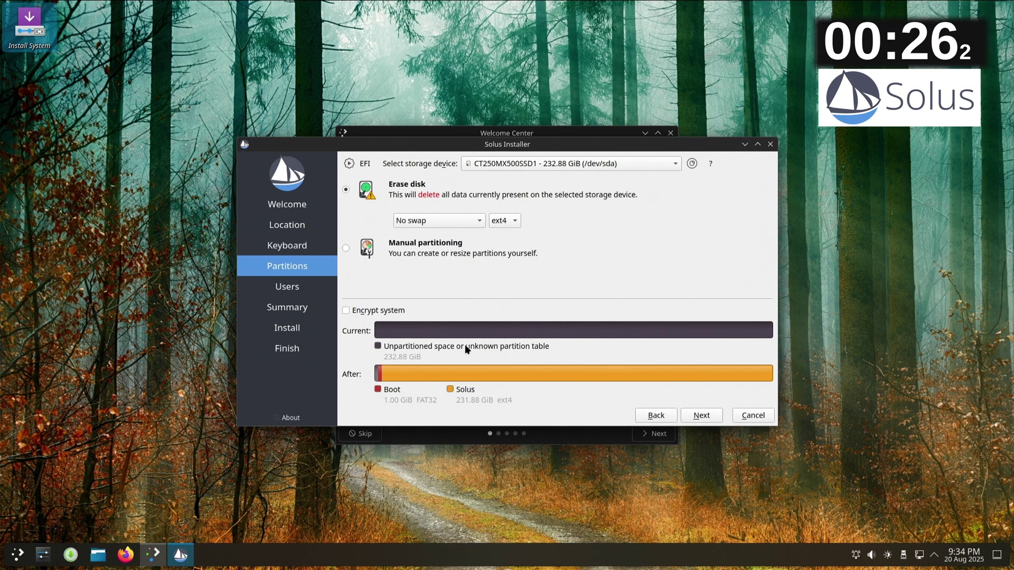
pyautogui.click(702, 416)
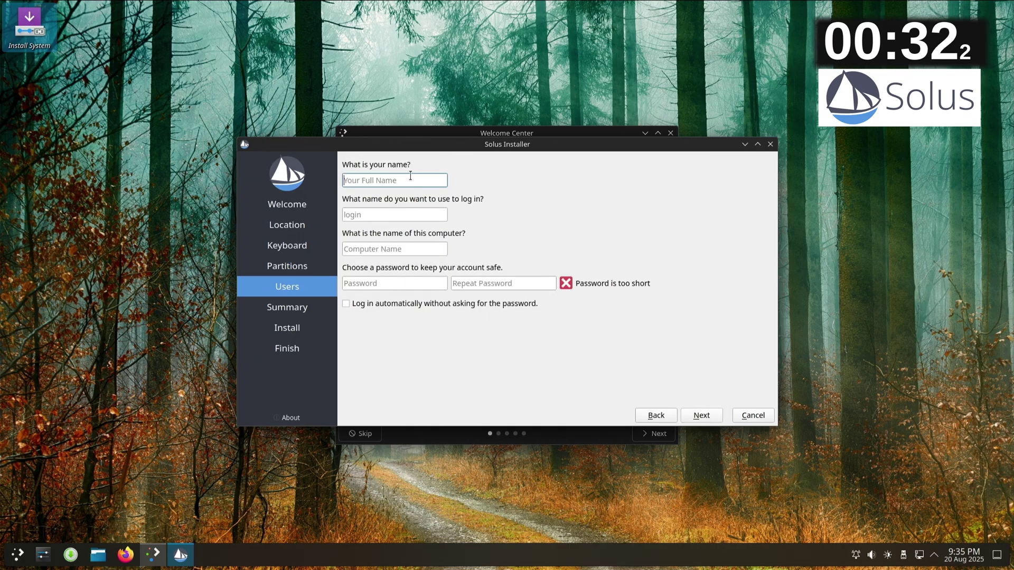
# Step: Fill in the user's name and the account password in both password fields, and start the installation
pyautogui.write('mo')
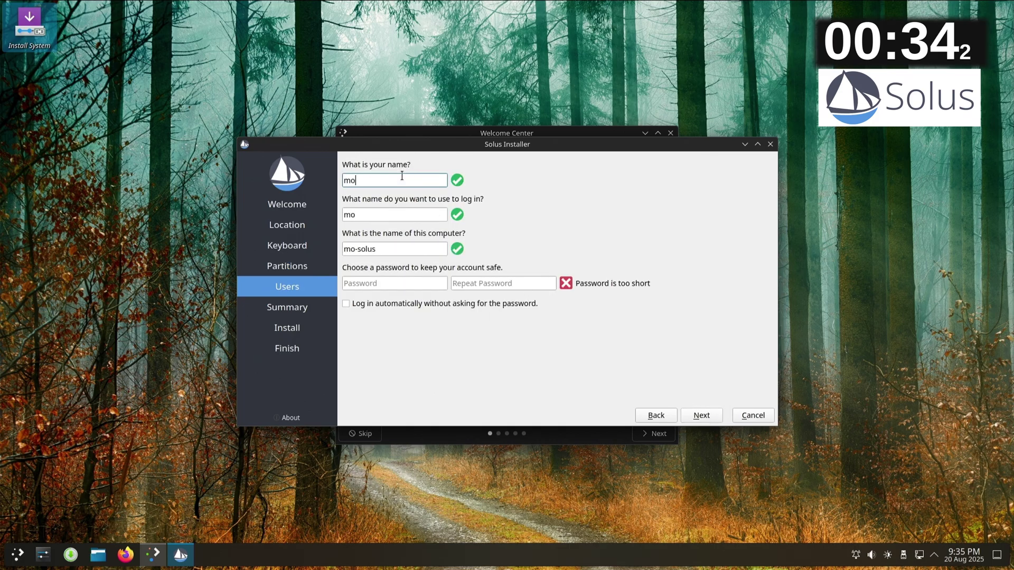
pyautogui.press('Tab')
pyautogui.press('Tab')
pyautogui.press('Tab')
pyautogui.write('***')
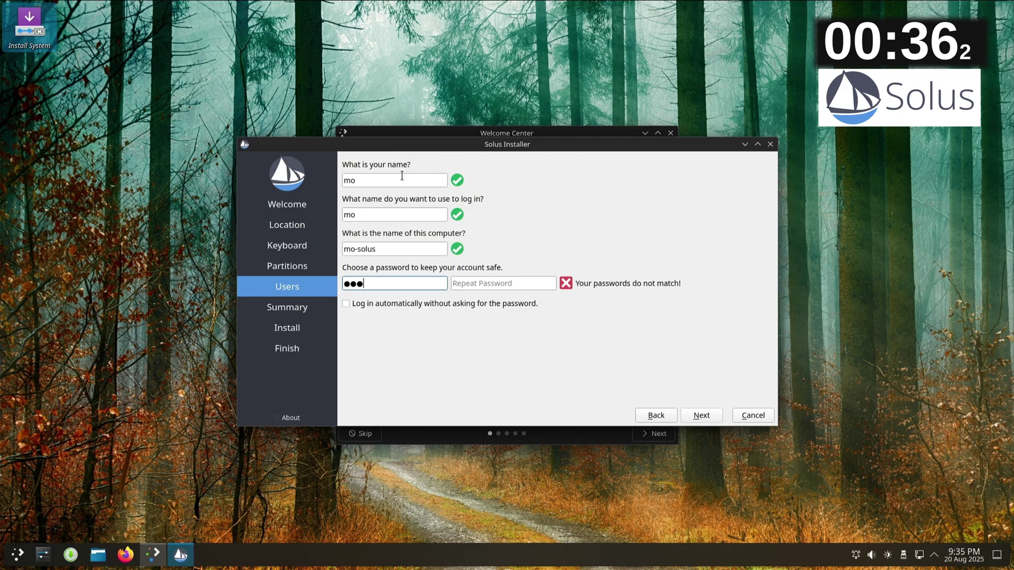
pyautogui.write('*****')
pyautogui.press('Tab')
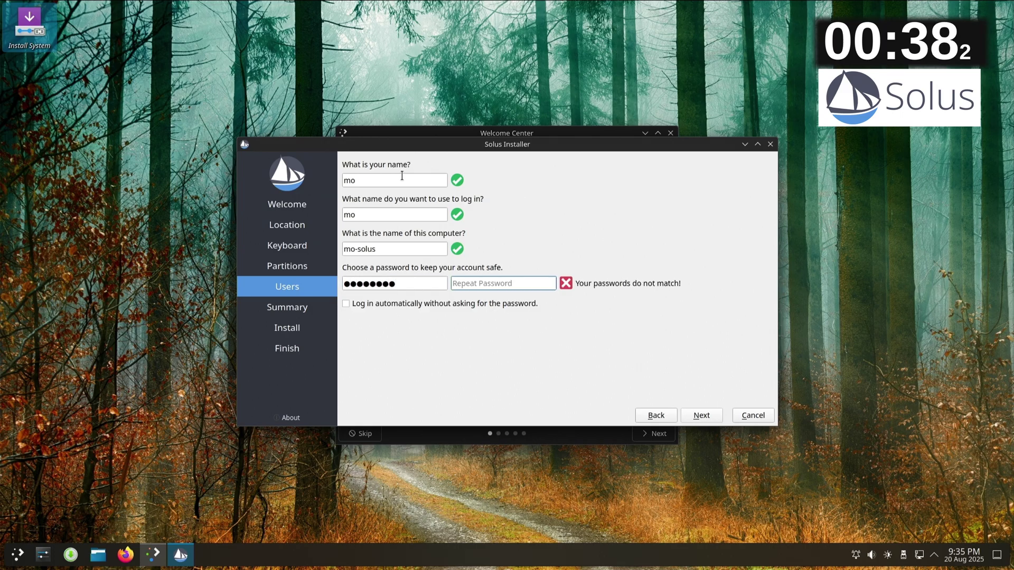
pyautogui.write('********')
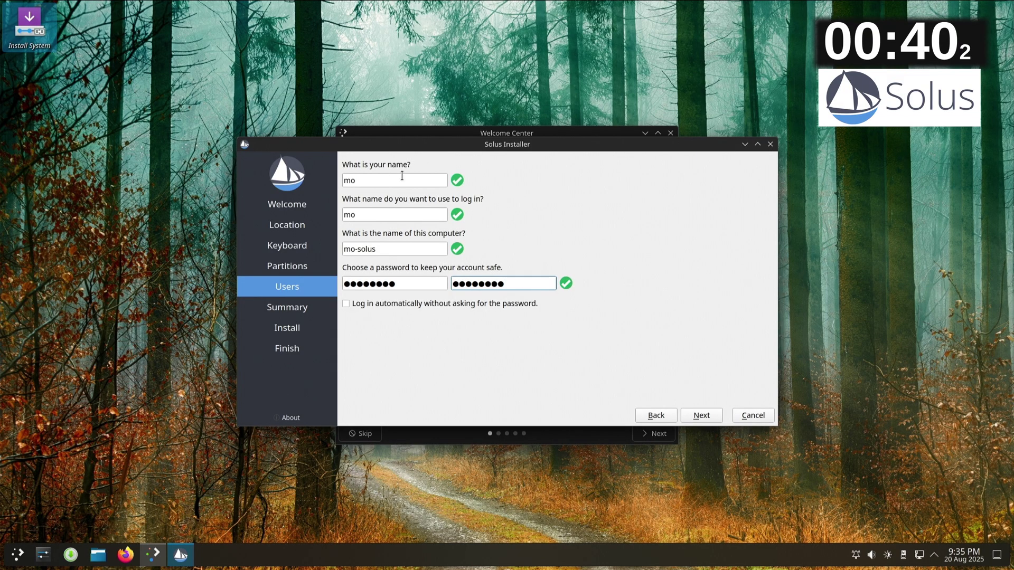
pyautogui.click(700, 415)
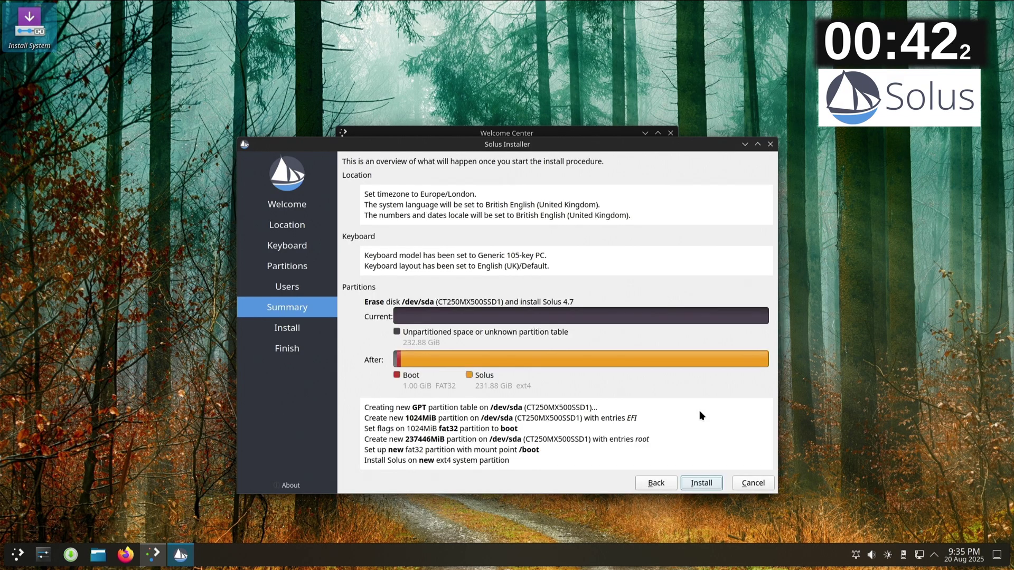
pyautogui.click(698, 483)
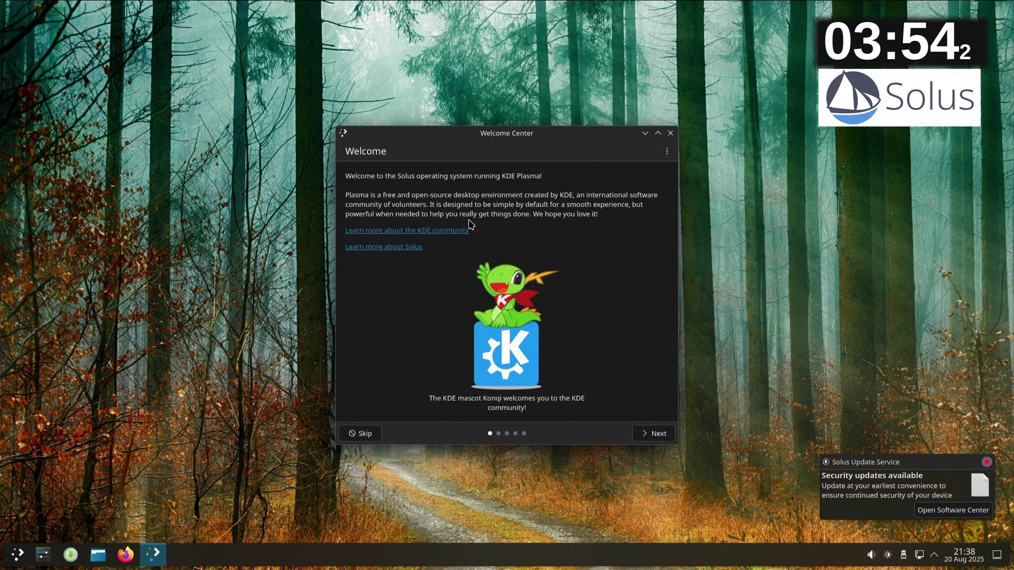
# Step: Open the Software Center from the security update notification, review the list of available updates and install all of them
pyautogui.click(938, 512)
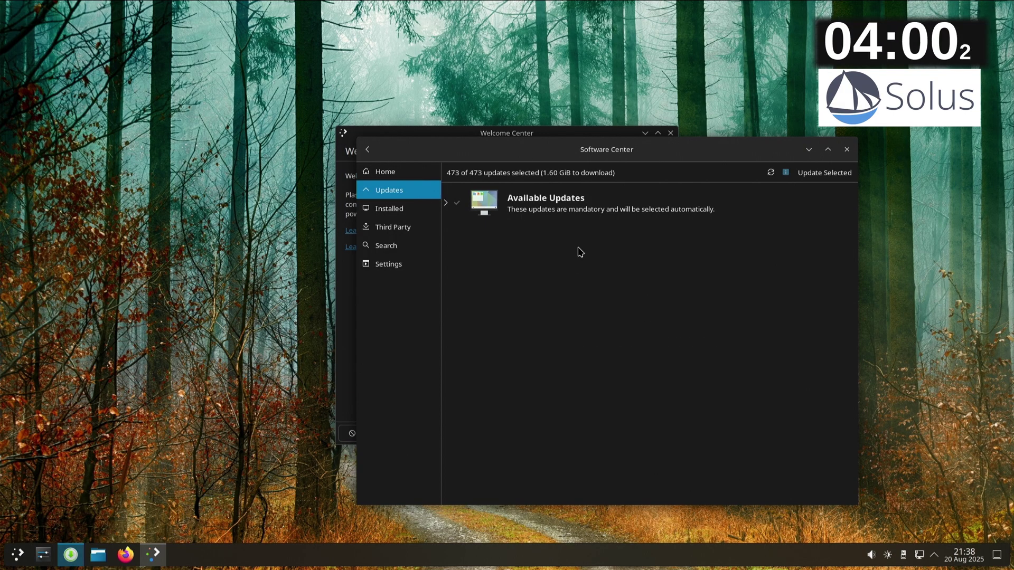
pyautogui.click(446, 202)
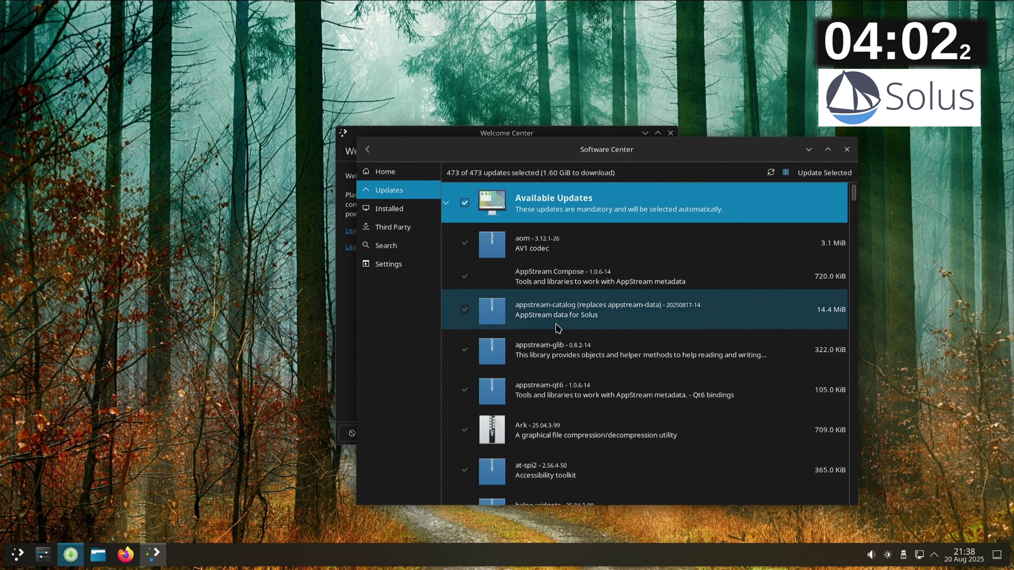
pyautogui.scroll(-10, 558, 327)
pyautogui.scroll(10, 562, 338)
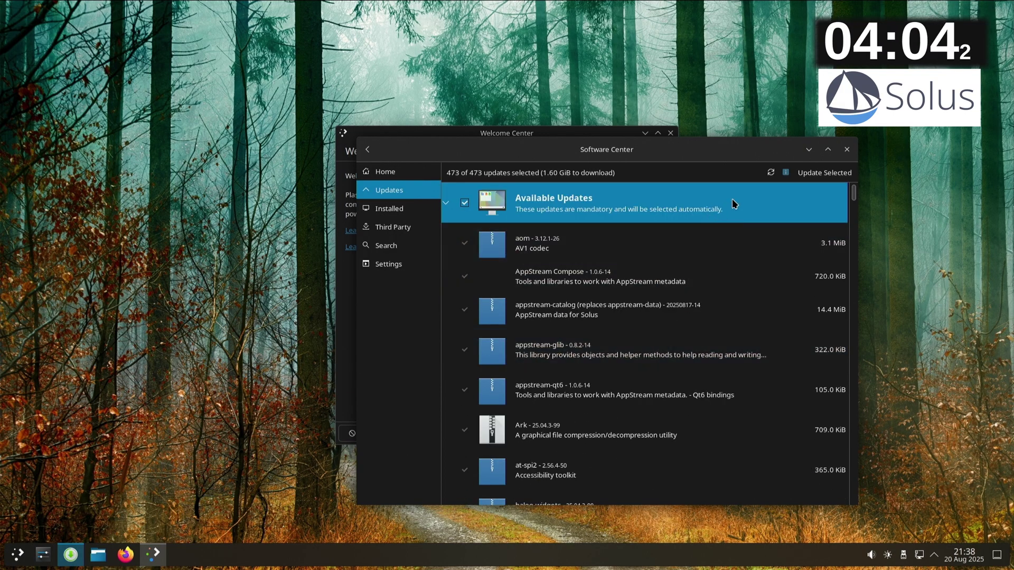
pyautogui.click(808, 174)
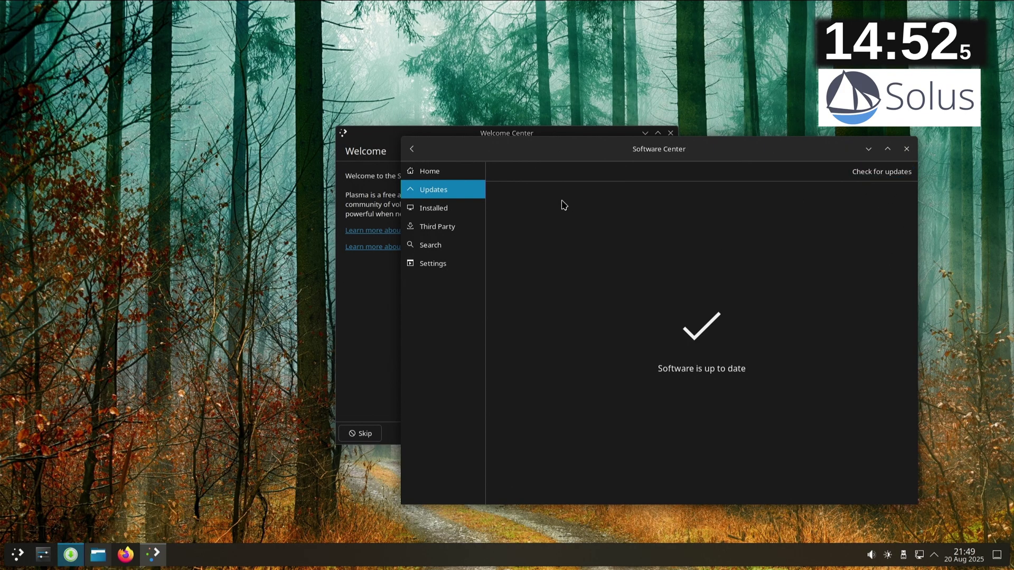
pyautogui.click(458, 241)
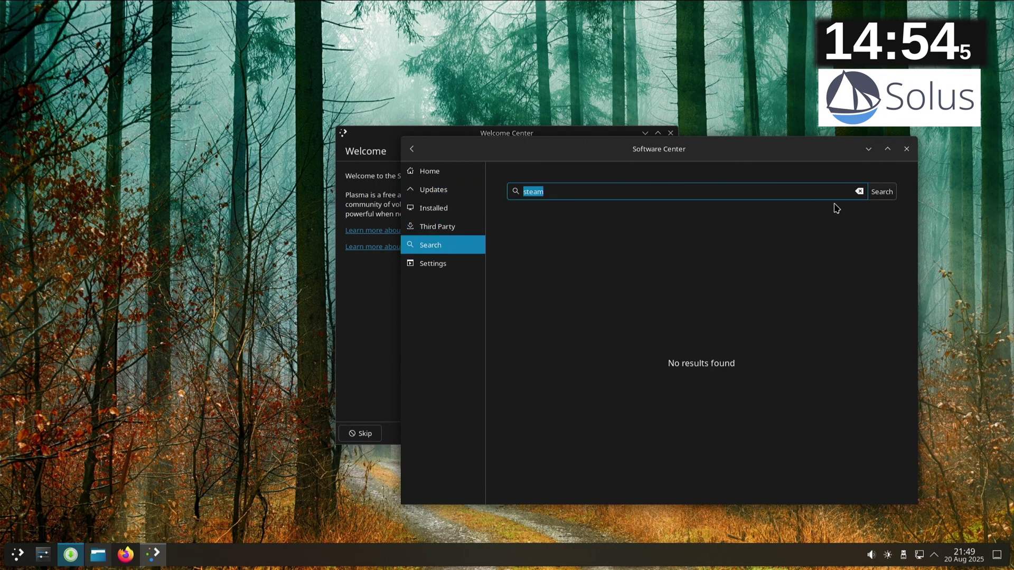
pyautogui.click(879, 194)
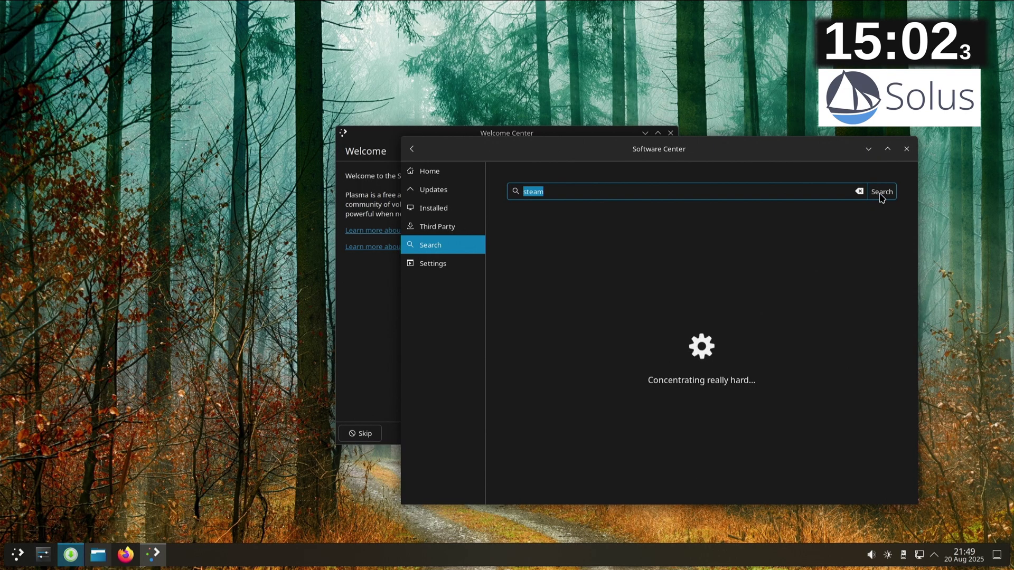
pyautogui.click(907, 149)
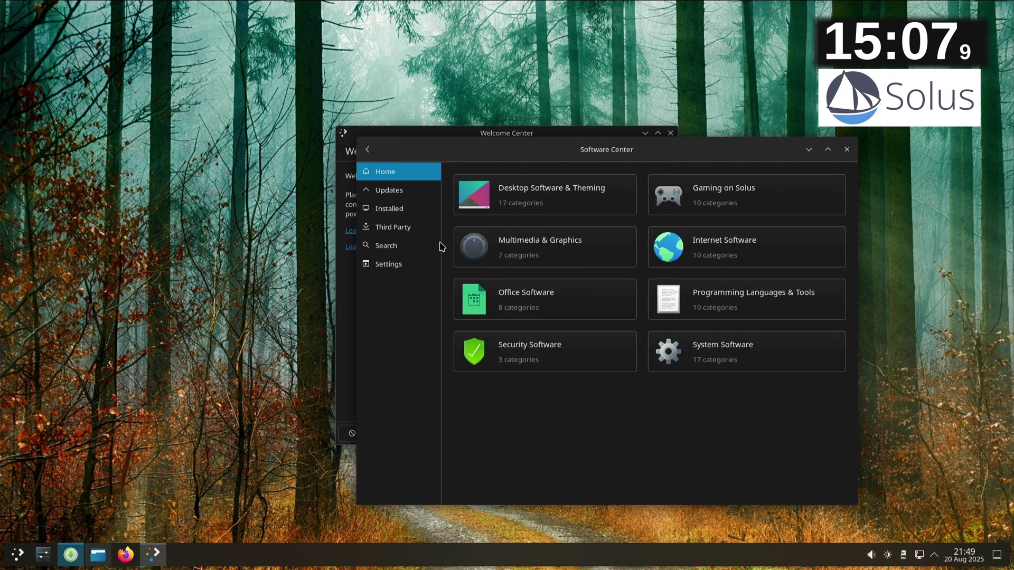
# Step: Find the steam package in the Software Center and install it
pyautogui.click(399, 242)
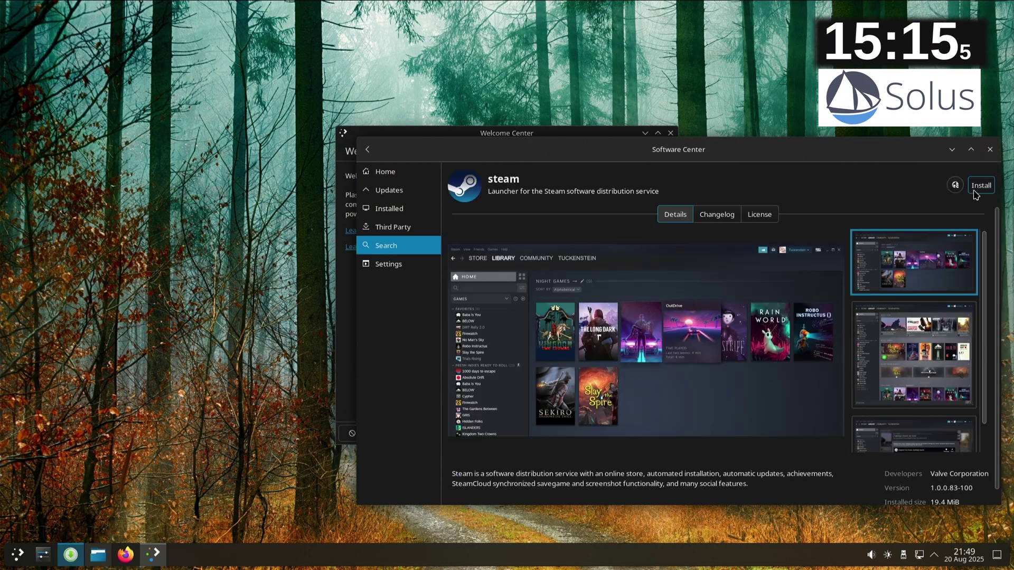
pyautogui.click(981, 186)
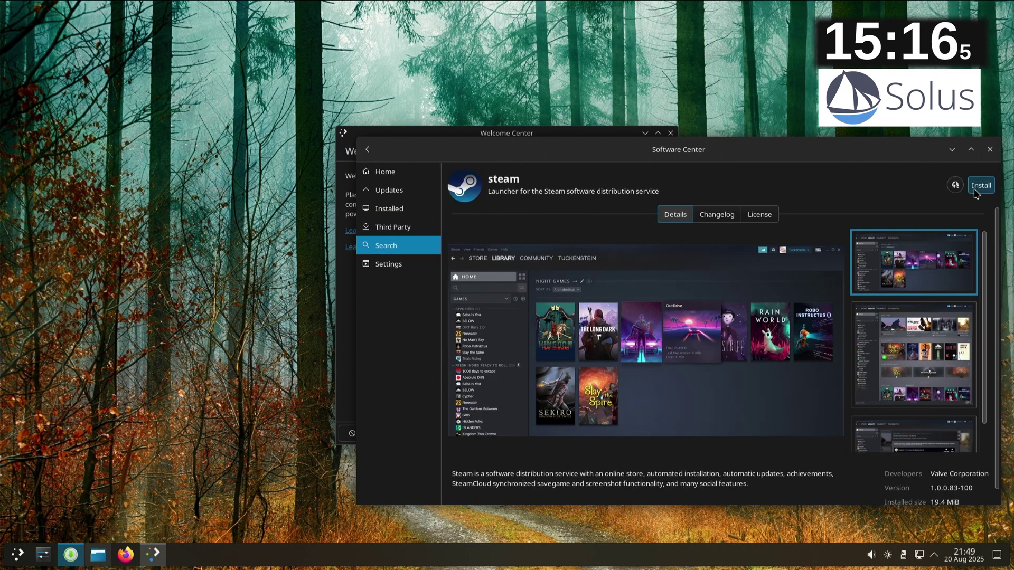
pyautogui.click(794, 215)
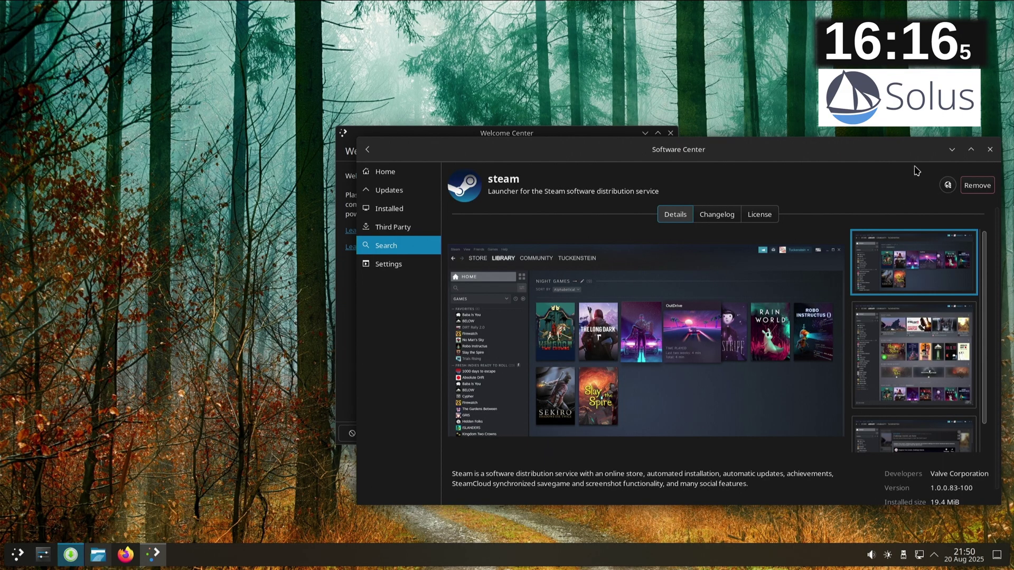
# Step: Move the Software Center window aside and look for the installed Steam app in the application launcher
pyautogui.moveTo(899, 163); pyautogui.dragTo(877, 314)
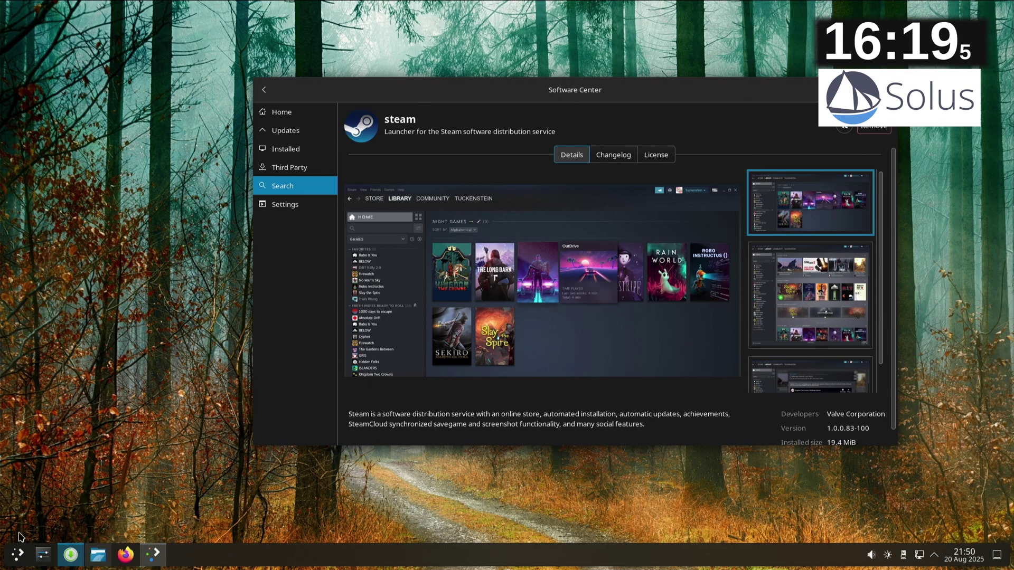
pyautogui.click(16, 555)
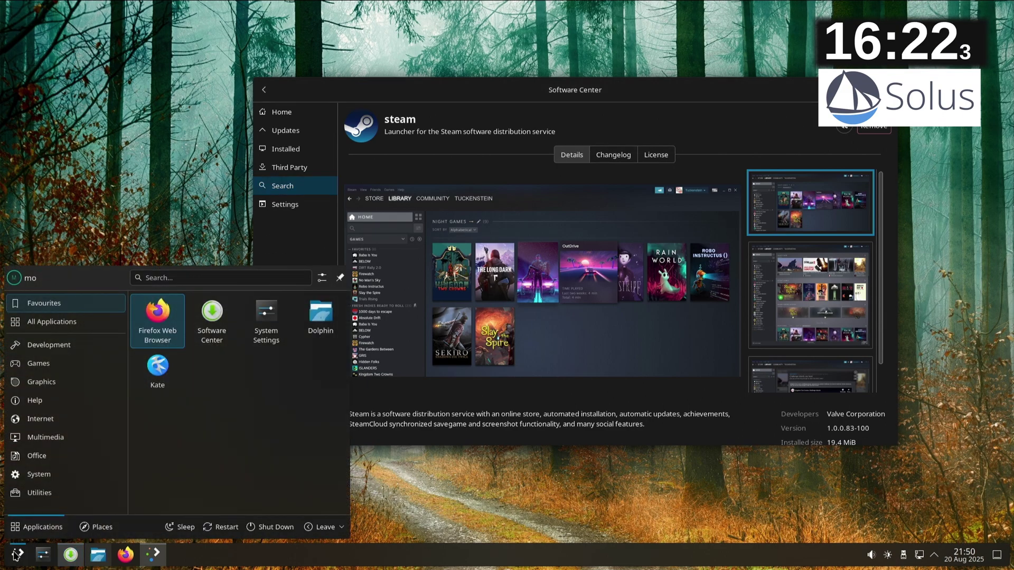
pyautogui.write('s')
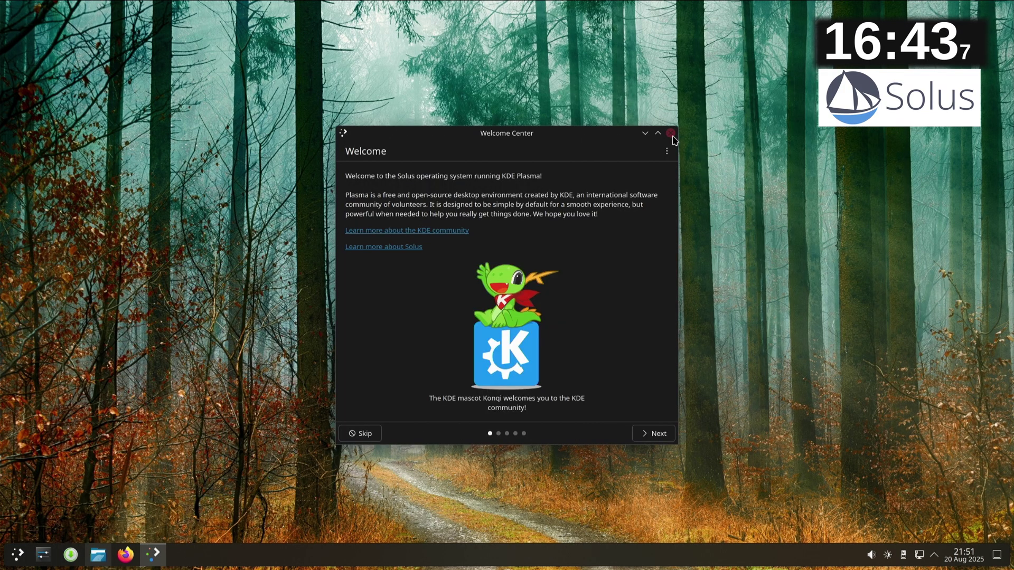
# Step: Close the Welcome Center and launch Steam from the application launcher's Games category
pyautogui.click(672, 137)
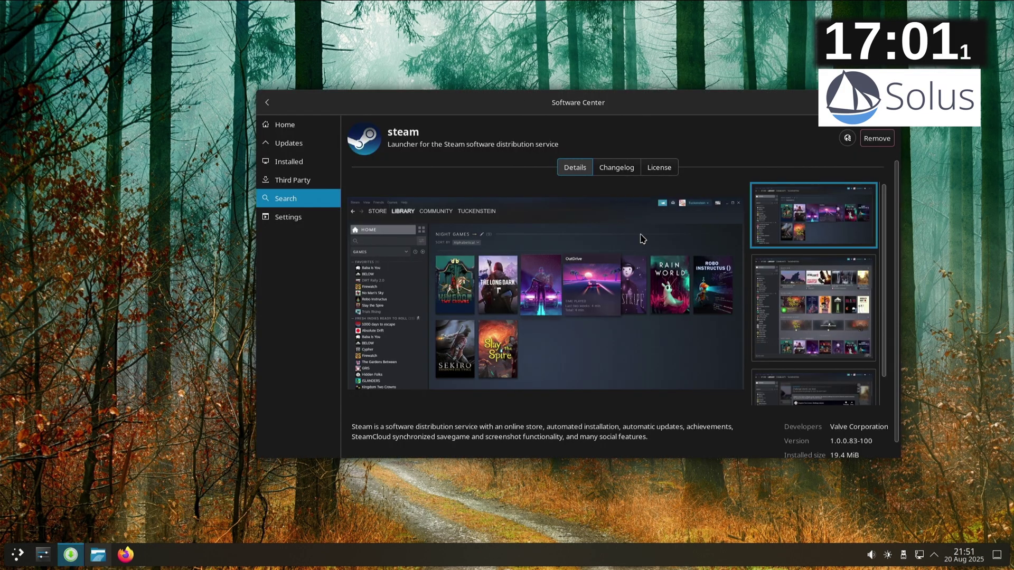
pyautogui.scroll(-1, 655, 275)
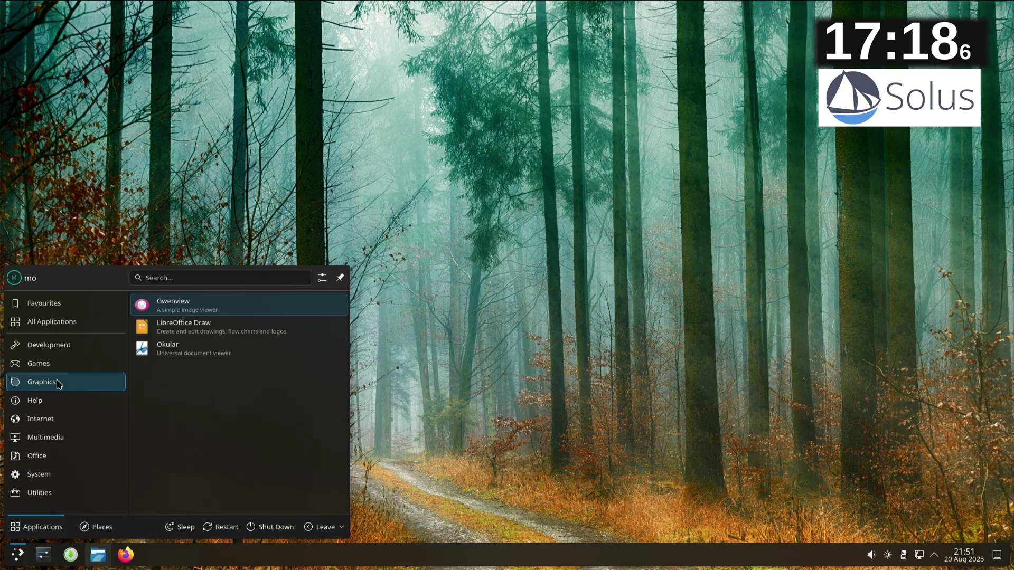
pyautogui.moveTo(62, 369)
pyautogui.click(164, 331)
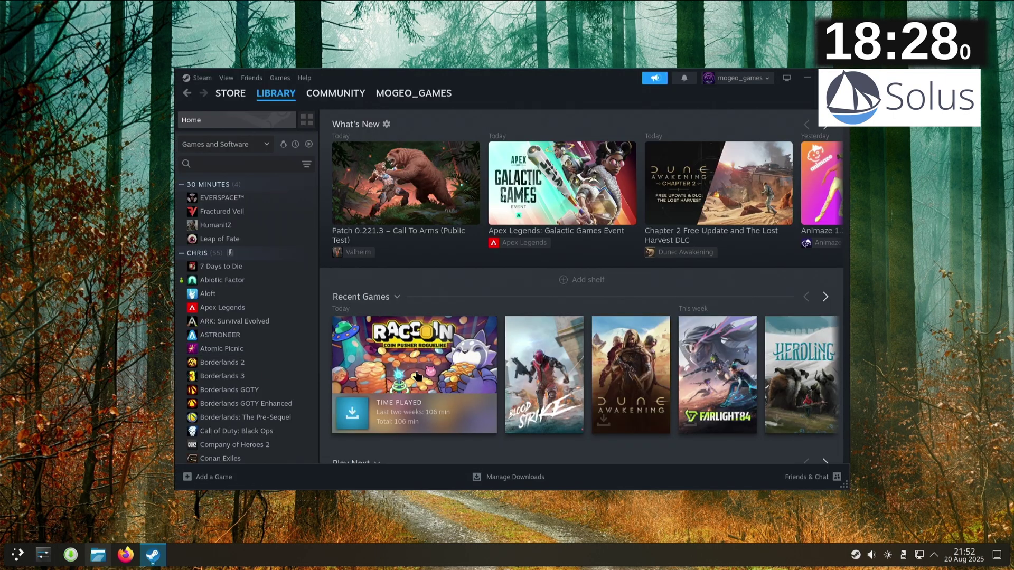
# Step: Open RACCOIN: Coin Pusher Roguelike from the recent games in the Steam library and install it
pyautogui.click(415, 363)
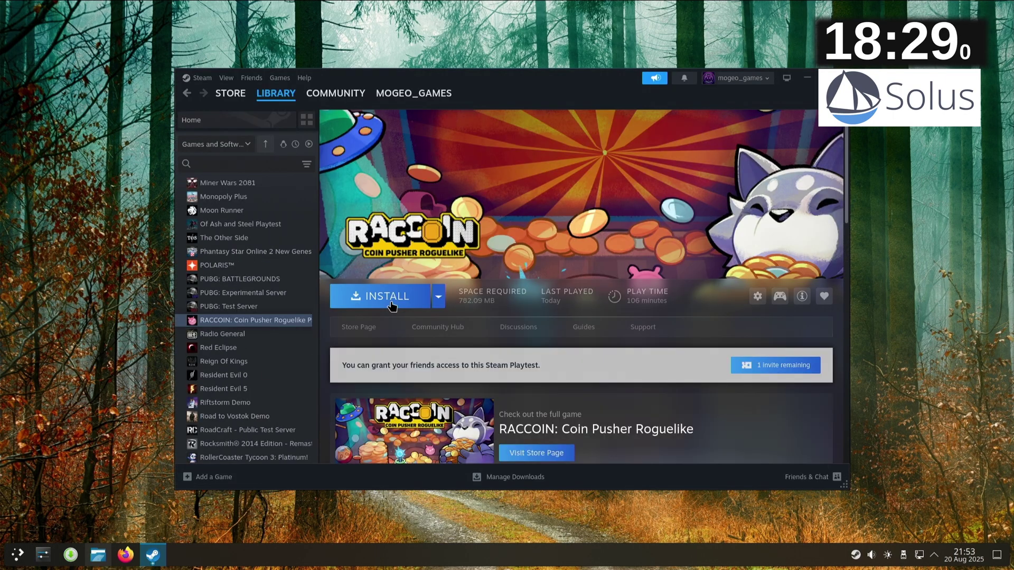
pyautogui.click(391, 304)
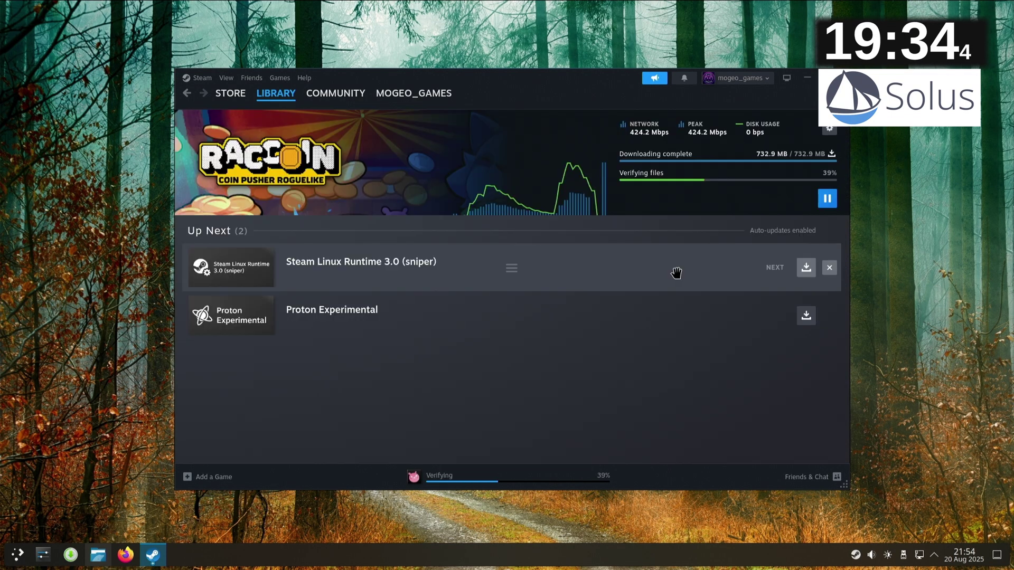